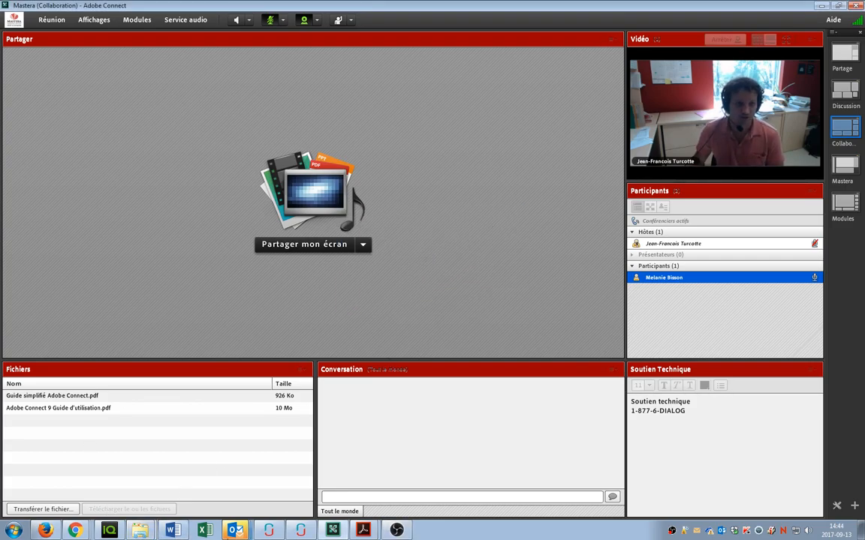
Step: From the Formation en ligne folder's context menu in Drive, create a new blank Google Form
{"action": "left_click", "coordinate": [74, 530]}
{"action": "left_click", "coordinate": [392, 299]}
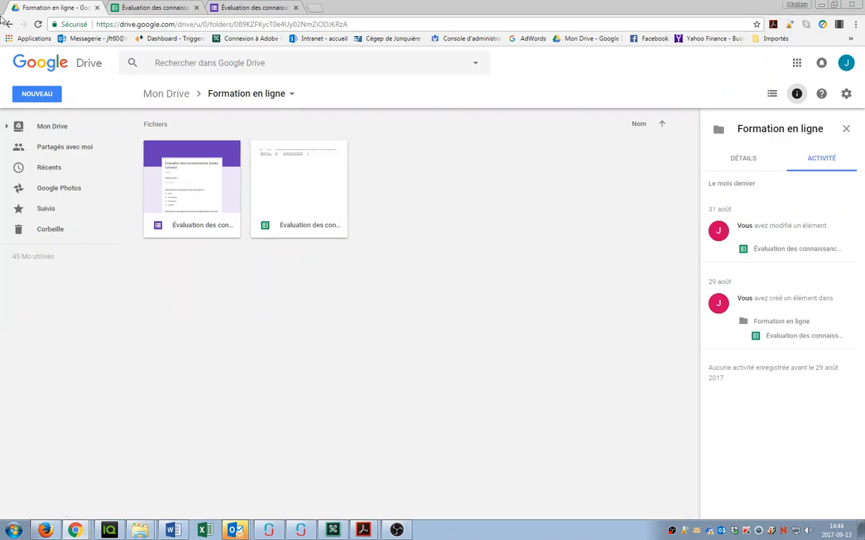
{"action": "right_click", "coordinate": [415, 168]}
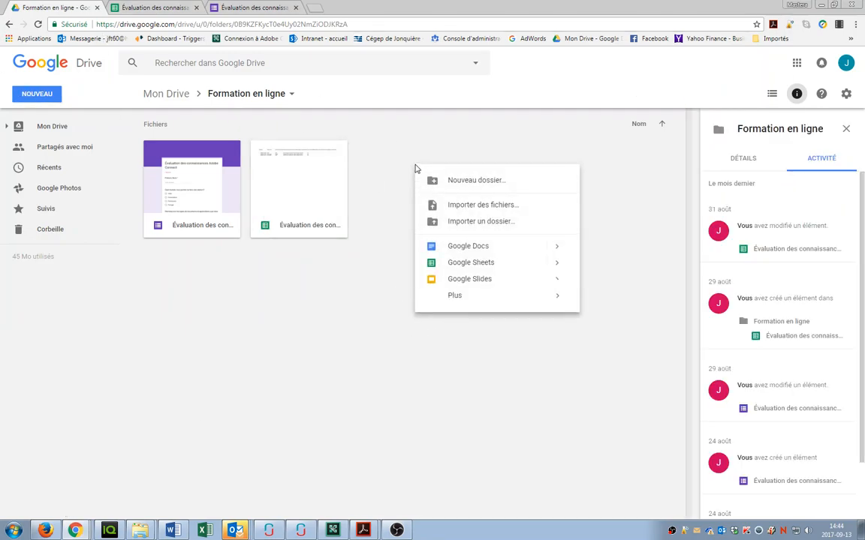
{"action": "mouse_move", "coordinate": [454, 297]}
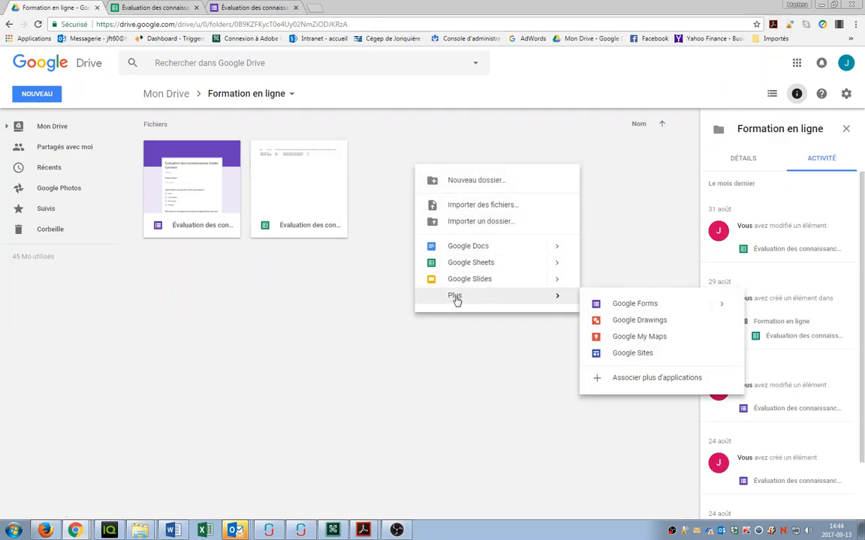
{"action": "left_click", "coordinate": [628, 308]}
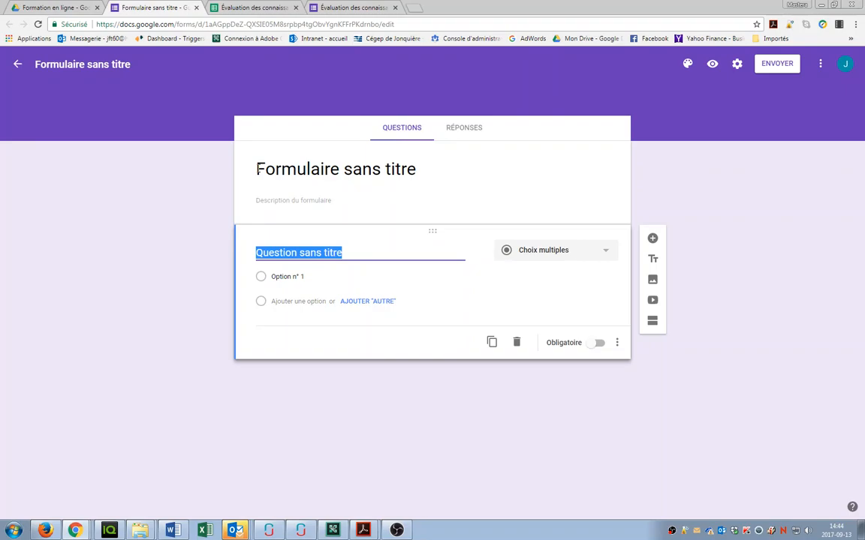
Step: Title the new form 'Examen' and leave the first question as Choix multiples
{"action": "left_click_drag", "start_coordinate": [256, 168], "coordinate": [417, 168]}
{"action": "type", "text": "Examen"}
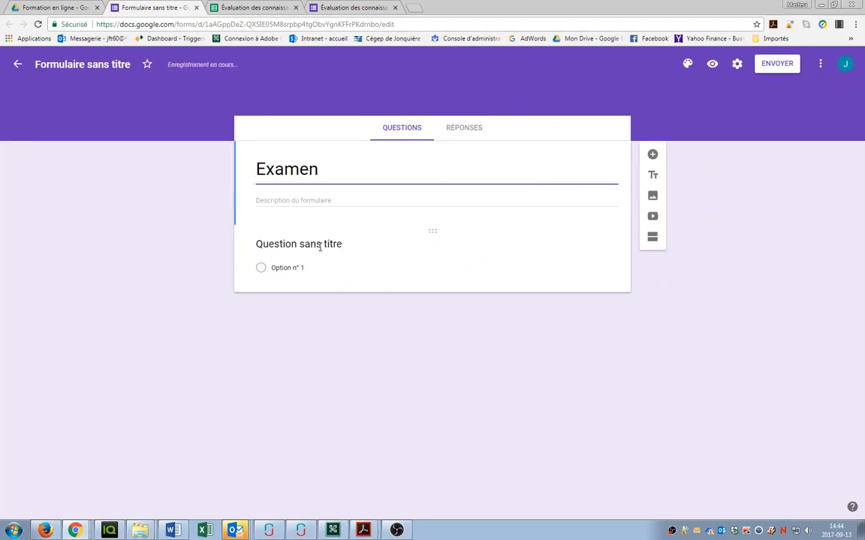
{"action": "left_click", "coordinate": [319, 248]}
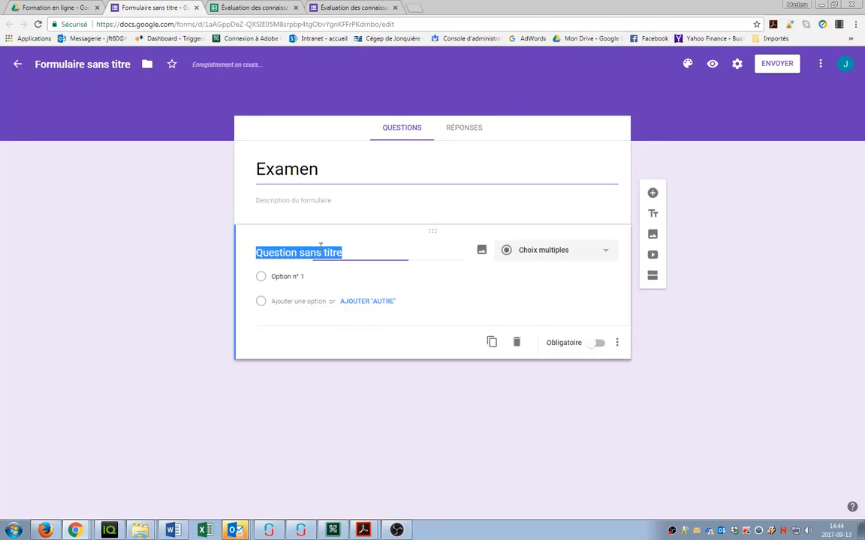
{"action": "left_click", "coordinate": [604, 251]}
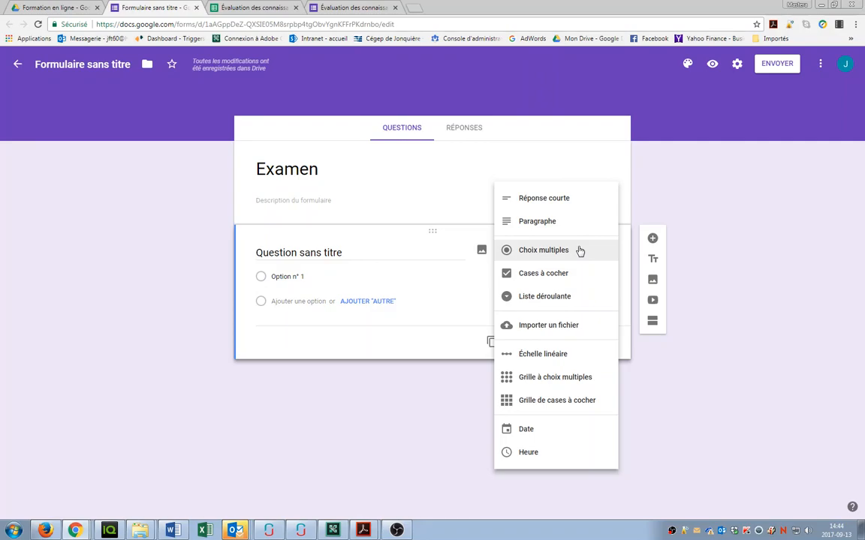
{"action": "left_click", "coordinate": [762, 222]}
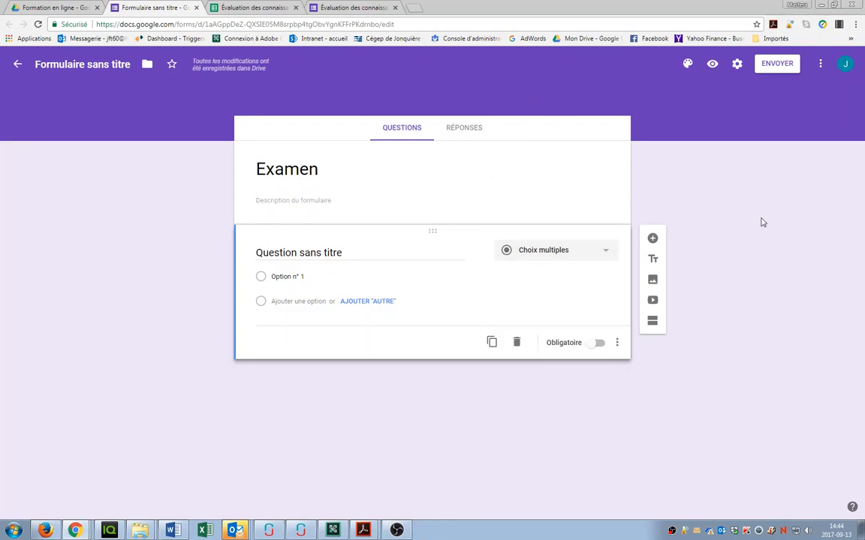
{"action": "left_click", "coordinate": [63, 8]}
Step: Open the Évaluation des connaissances Adobe Connect quiz, browse its questions, and view its 5 responses
{"action": "double_click", "coordinate": [189, 197]}
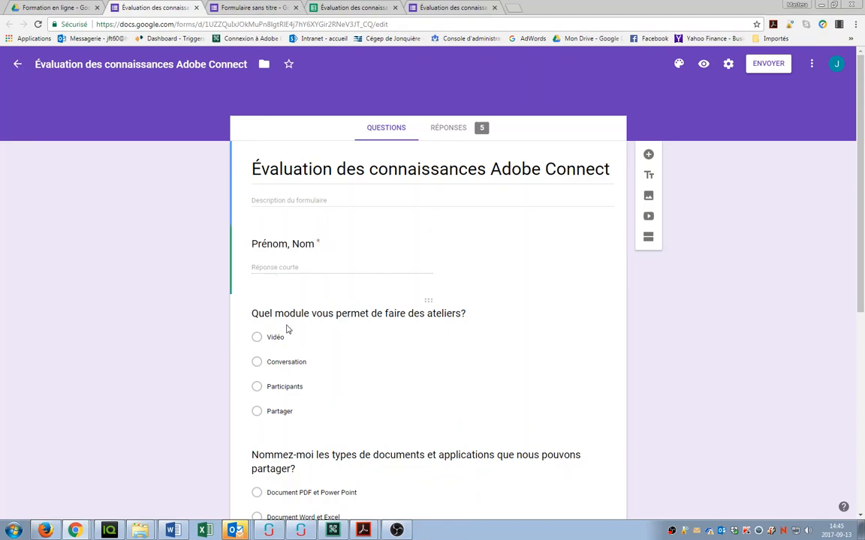
{"action": "scroll", "coordinate": [288, 329], "scroll_direction": "down", "scroll_amount": 3}
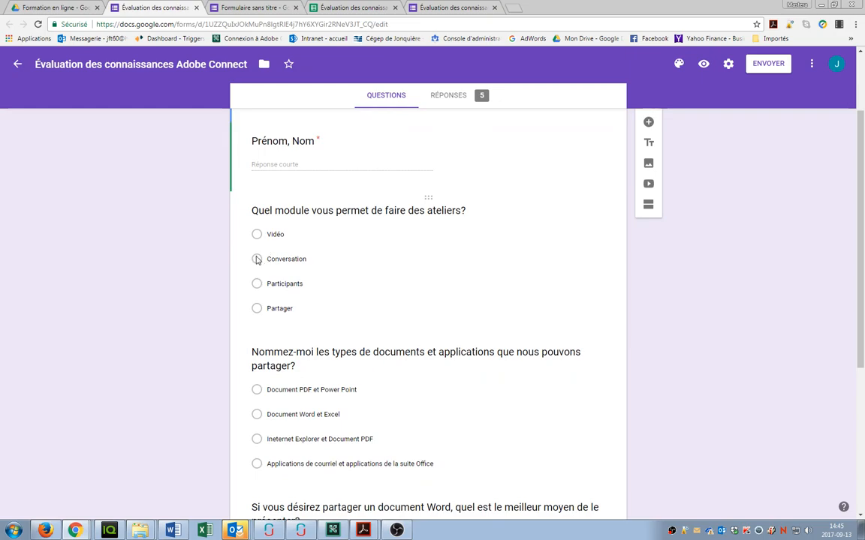
{"action": "left_click", "coordinate": [264, 257]}
{"action": "scroll", "coordinate": [262, 178], "scroll_direction": "down", "scroll_amount": 2}
{"action": "scroll", "coordinate": [270, 304], "scroll_direction": "down", "scroll_amount": 3}
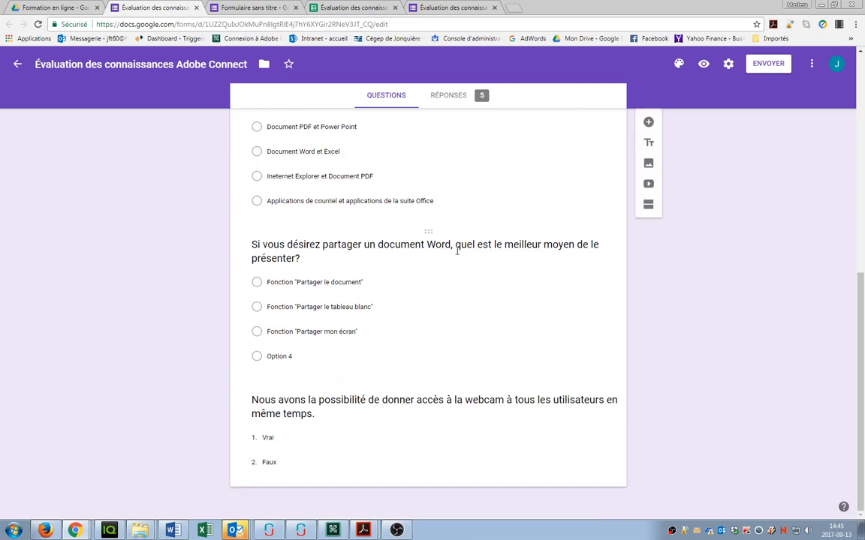
{"action": "scroll", "coordinate": [454, 243], "scroll_direction": "up", "scroll_amount": 6}
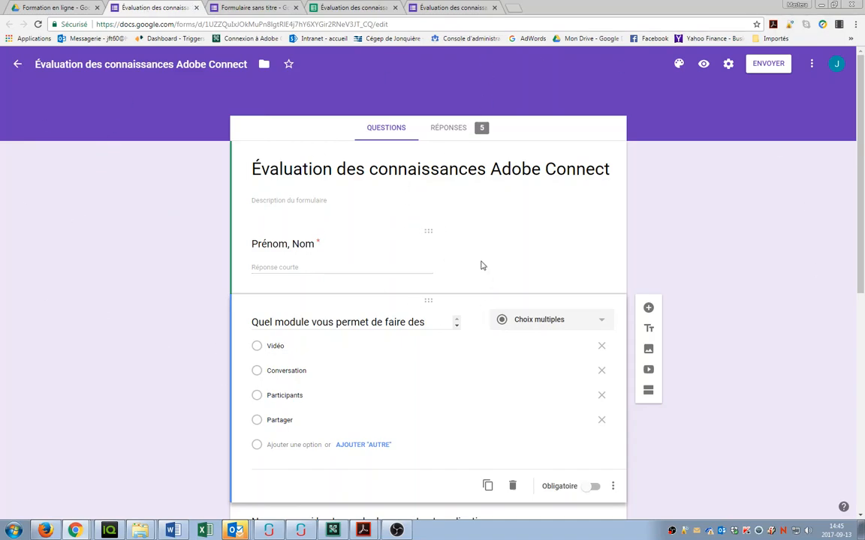
{"action": "left_click", "coordinate": [457, 128]}
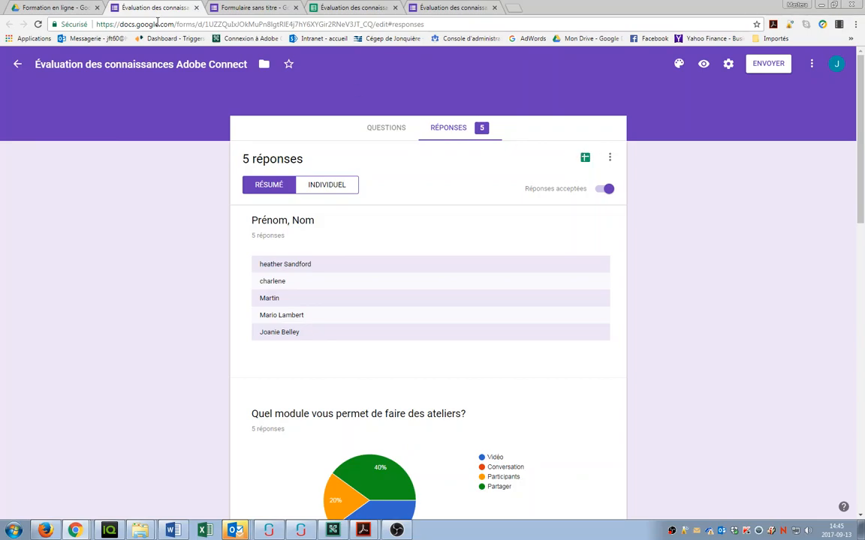
Step: Open the quiz's (réponses) spreadsheet, select timestamps A4:A6, then return to Adobe Connect
{"action": "left_click", "coordinate": [50, 8]}
{"action": "double_click", "coordinate": [285, 196]}
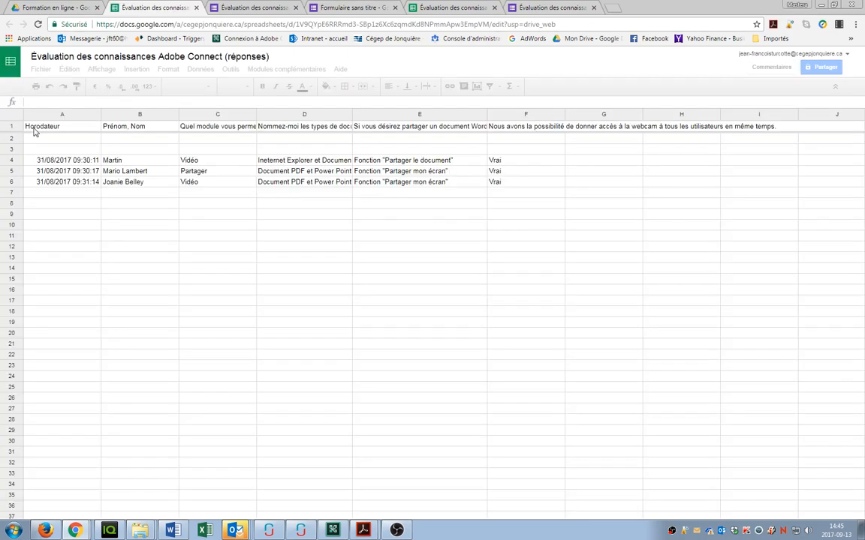
{"action": "left_click_drag", "start_coordinate": [93, 161], "coordinate": [88, 182]}
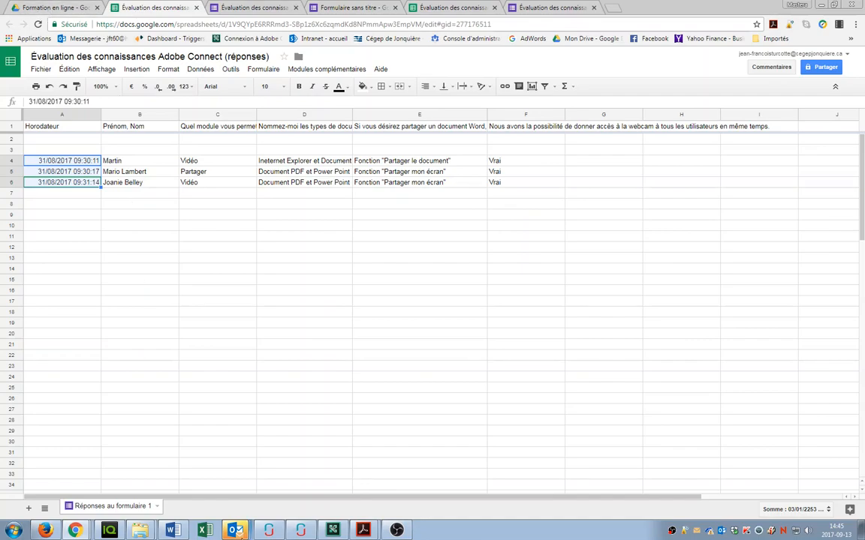
{"action": "left_click", "coordinate": [332, 531]}
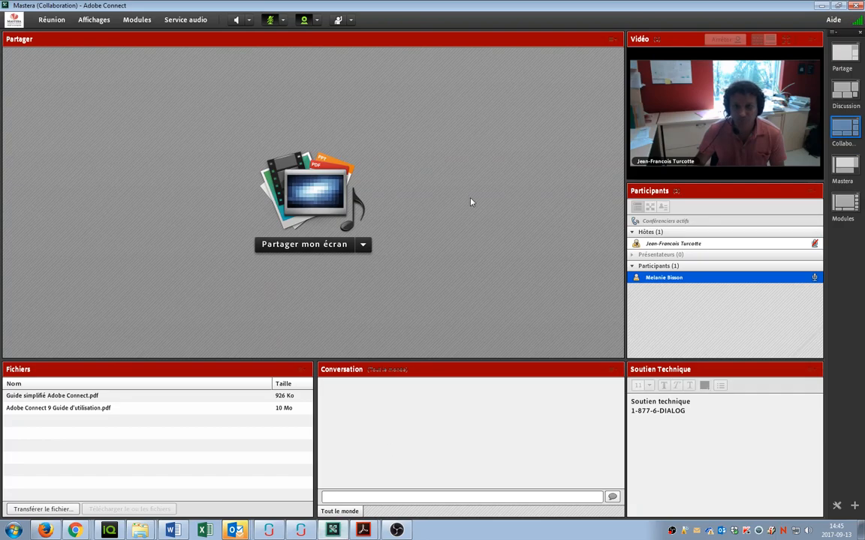
Step: Add a new Liens Web 5 pod and move it to the room centre
{"action": "left_click", "coordinate": [153, 21]}
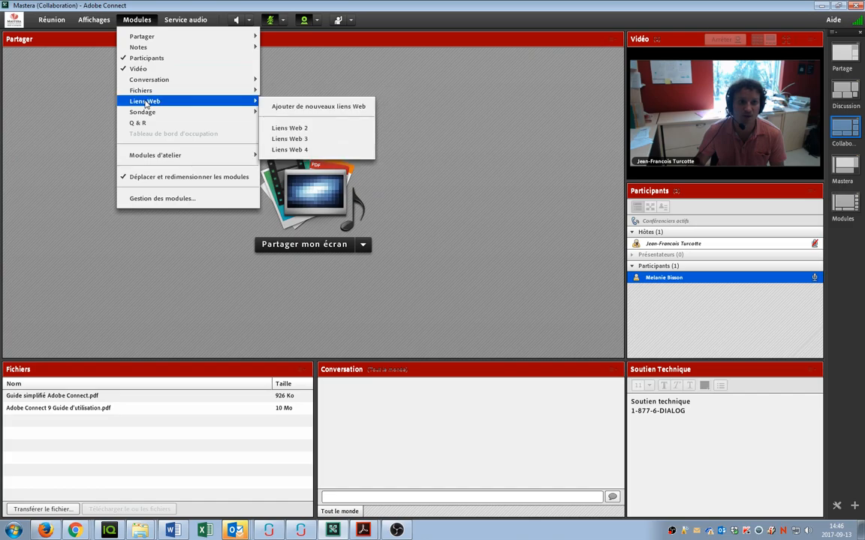
{"action": "mouse_move", "coordinate": [240, 100]}
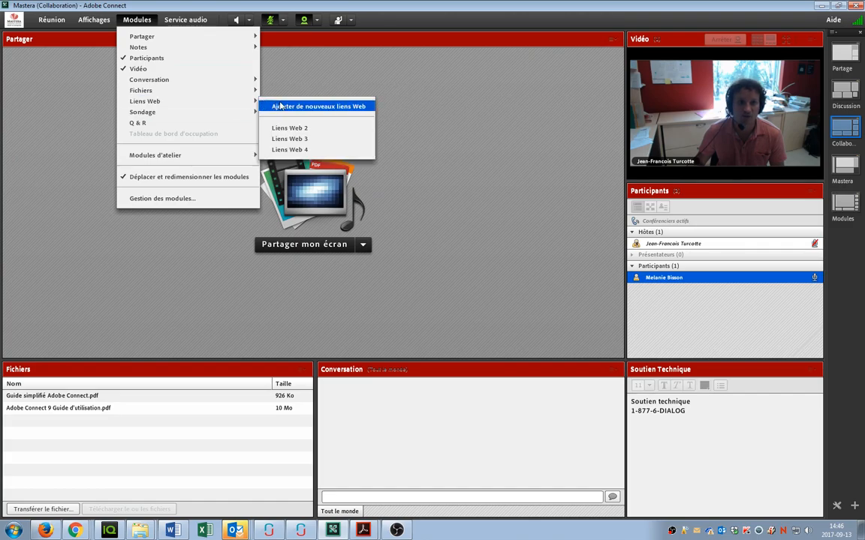
{"action": "left_click", "coordinate": [281, 106]}
{"action": "left_click_drag", "start_coordinate": [120, 46], "coordinate": [401, 139]}
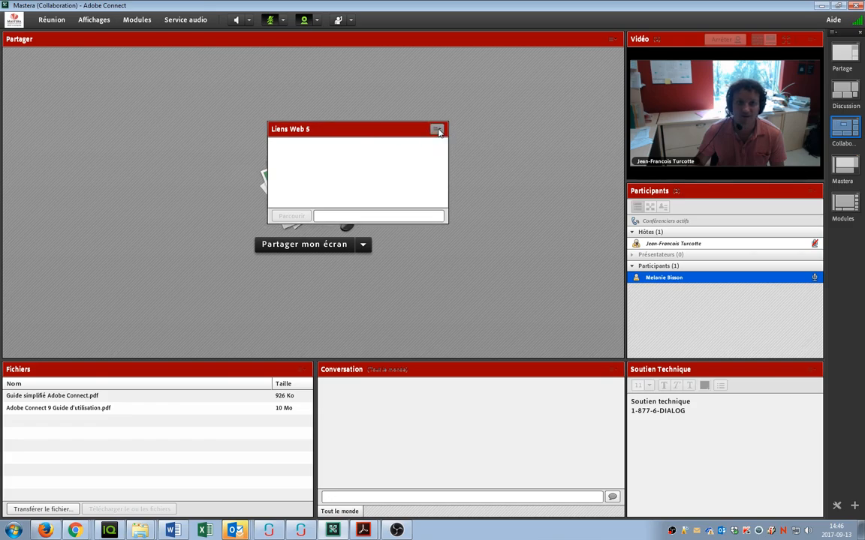
Step: Start adding a link to the Liens Web 5 pod, then bring the browser forward
{"action": "left_click", "coordinate": [437, 130]}
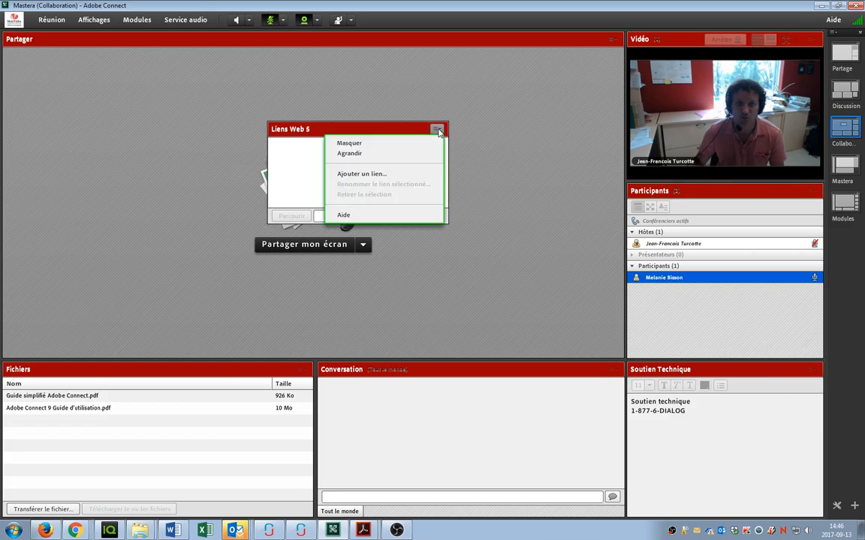
{"action": "left_click", "coordinate": [397, 173]}
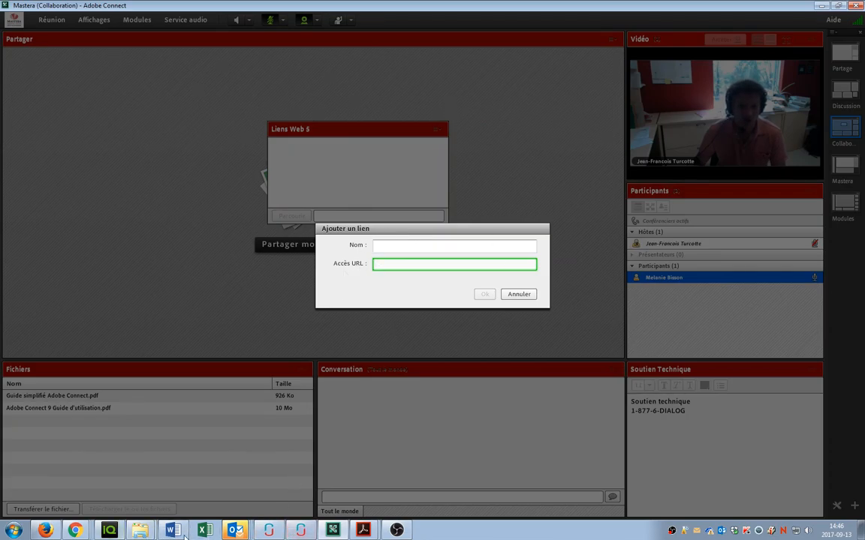
{"action": "left_click", "coordinate": [80, 528]}
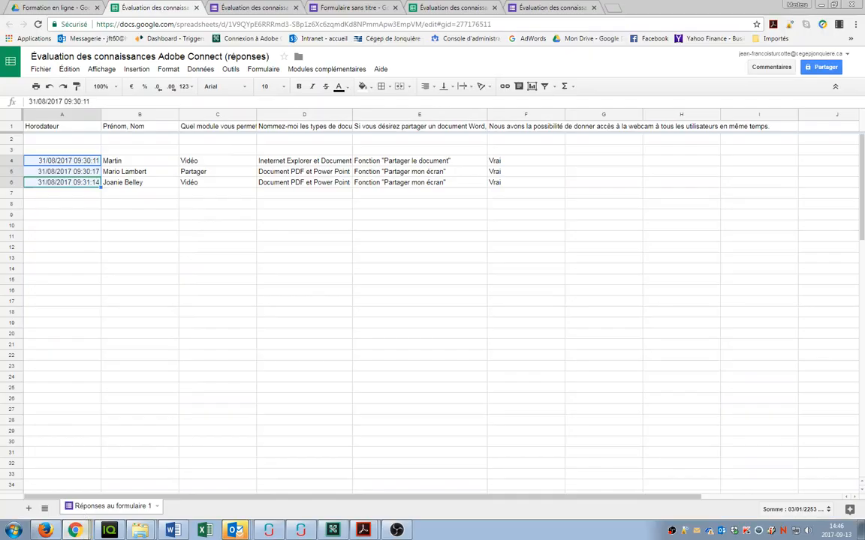
Step: Copy the quiz's shareable link from the Forms ENVOYER options and return to Adobe Connect
{"action": "left_click", "coordinate": [262, 15]}
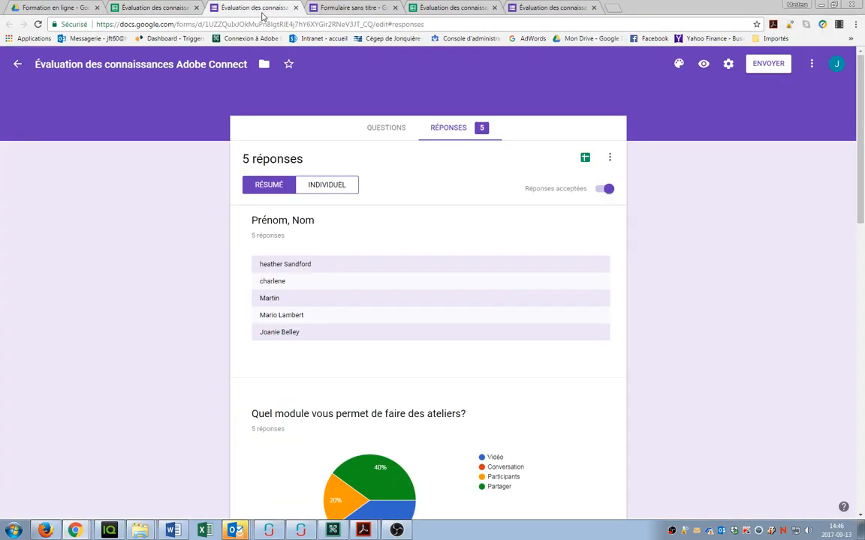
{"action": "left_click", "coordinate": [770, 66]}
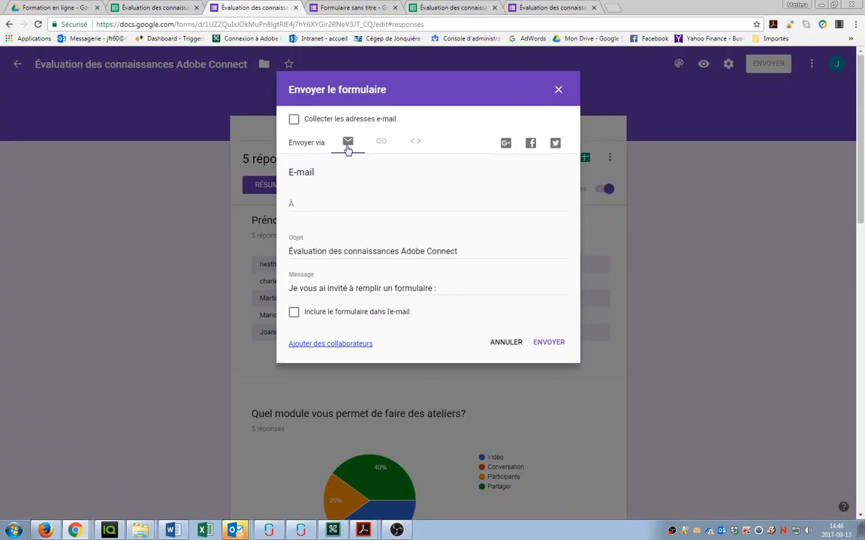
{"action": "left_click", "coordinate": [381, 141]}
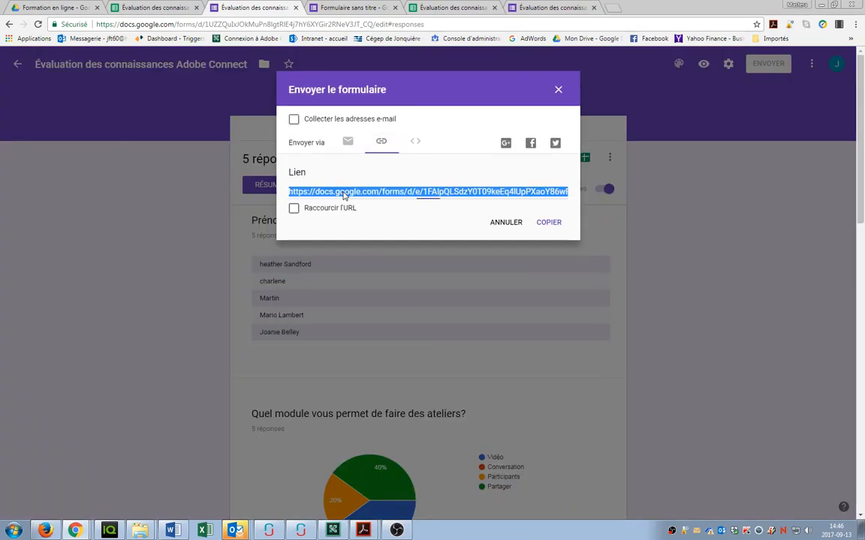
{"action": "left_click", "coordinate": [549, 222]}
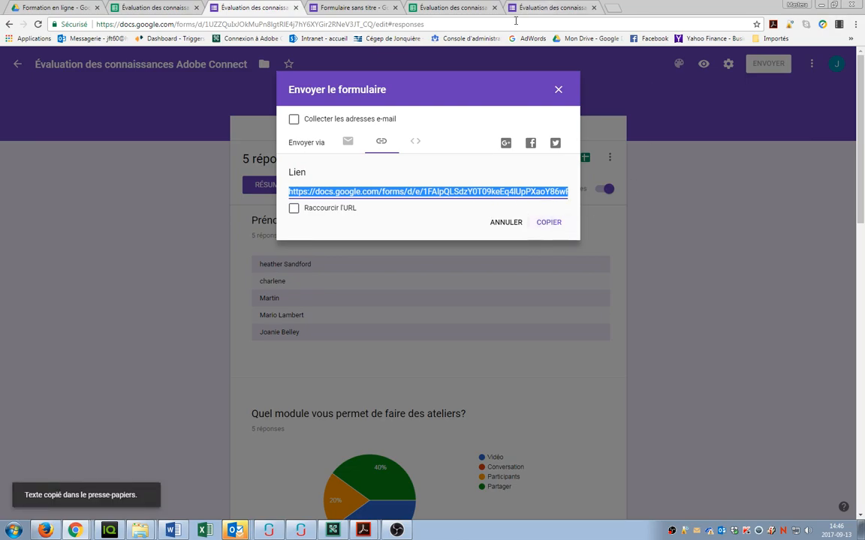
{"action": "key", "text": "alt+Tab"}
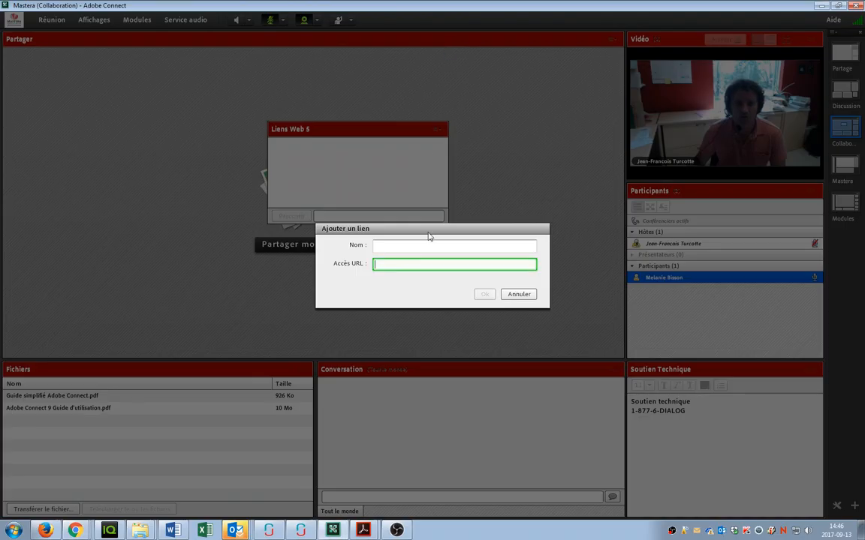
Step: Add the link 'Examen no 1' with the pasted Google Forms URL to the pod
{"action": "key", "text": "ctrl+v"}
{"action": "left_click", "coordinate": [393, 246]}
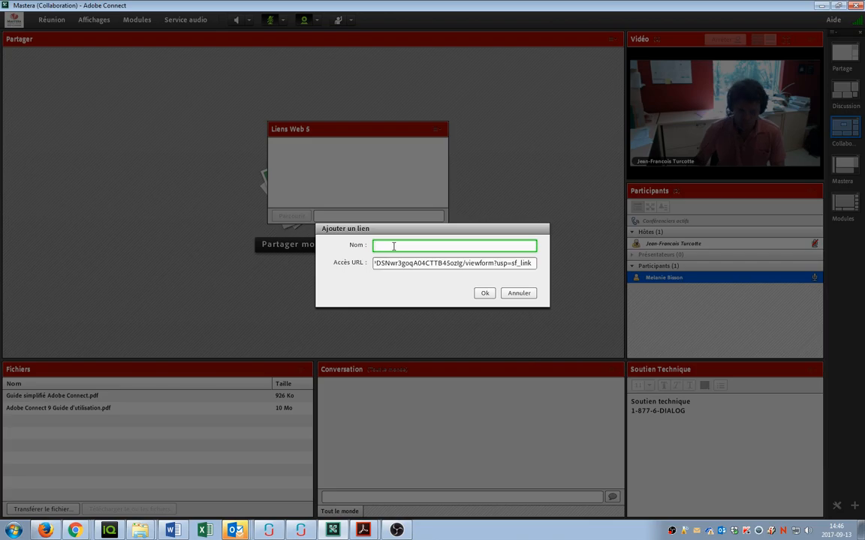
{"action": "type", "text": "Exam"}
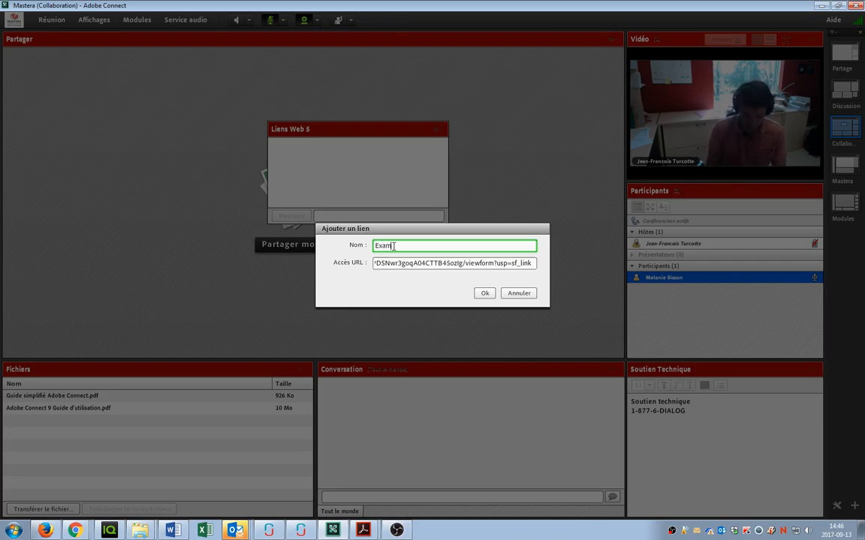
{"action": "type", "text": "en no 1"}
{"action": "left_click", "coordinate": [484, 293]}
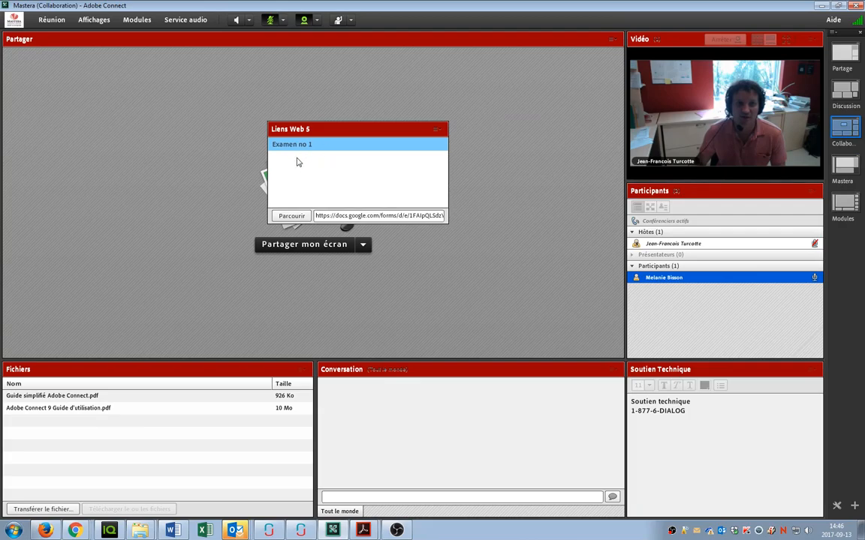
Step: Open Examen no 1 and answer Vidéo, Document Word et Excel, and Fonction "Partager le document"
{"action": "left_click", "coordinate": [294, 216]}
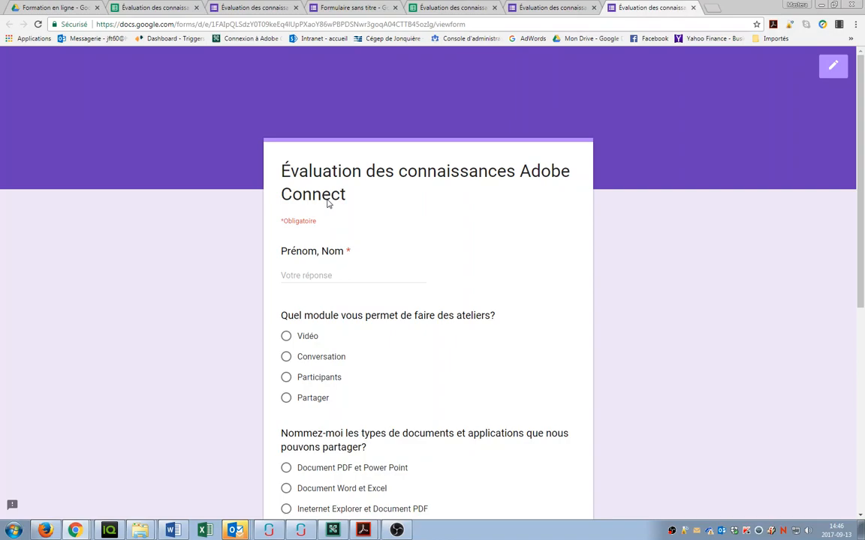
{"action": "scroll", "coordinate": [328, 194], "scroll_direction": "down", "scroll_amount": 2}
{"action": "left_click", "coordinate": [286, 182]}
{"action": "scroll", "coordinate": [397, 218], "scroll_direction": "down", "scroll_amount": 2}
{"action": "left_click", "coordinate": [286, 179]}
{"action": "left_click", "coordinate": [286, 290]}
{"action": "scroll", "coordinate": [311, 238], "scroll_direction": "up", "scroll_amount": 4}
Step: Enter the respondent's name and submit the quiz response
{"action": "left_click", "coordinate": [308, 276]}
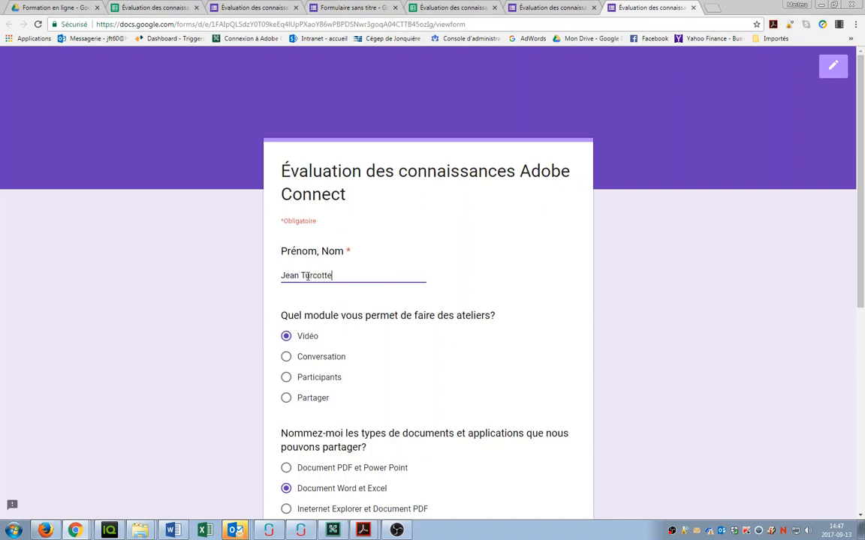
{"action": "scroll", "coordinate": [336, 385], "scroll_direction": "down", "scroll_amount": 5}
{"action": "left_click", "coordinate": [304, 395]}
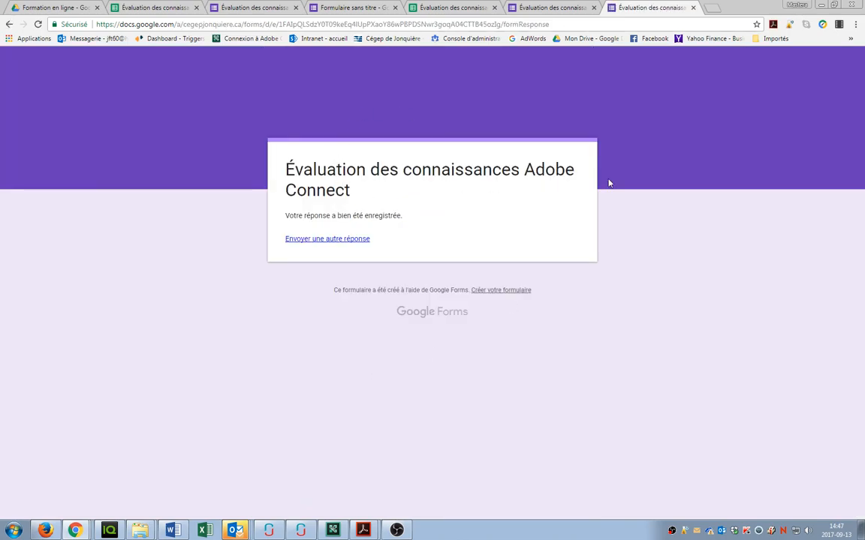
{"action": "left_click", "coordinate": [139, 8]}
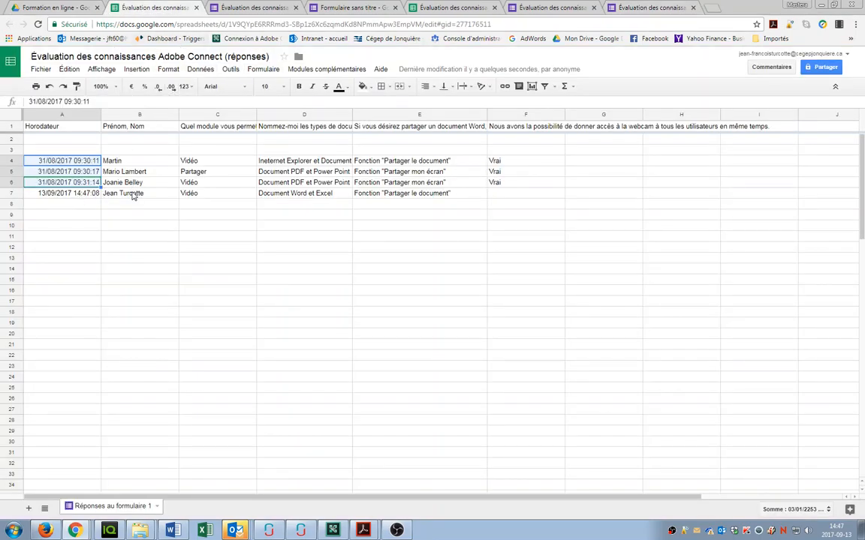
Step: Check the new response in cells A7 and C7, then return to Adobe Connect
{"action": "left_click", "coordinate": [42, 197]}
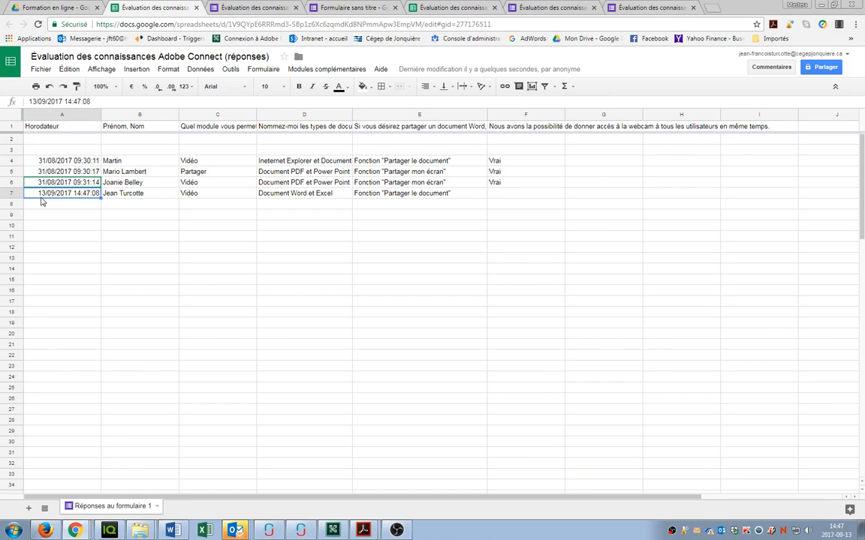
{"action": "left_click", "coordinate": [244, 197]}
{"action": "left_click", "coordinate": [492, 215]}
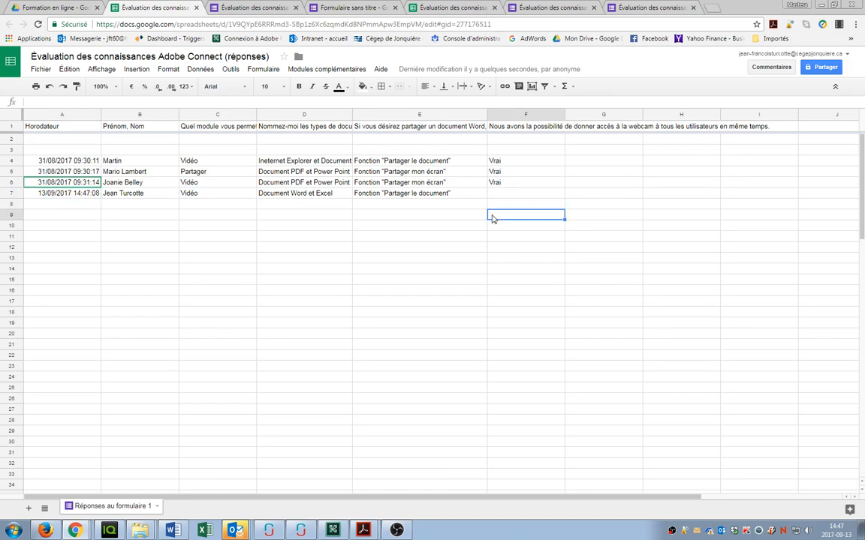
{"action": "key", "text": "alt+Tab"}
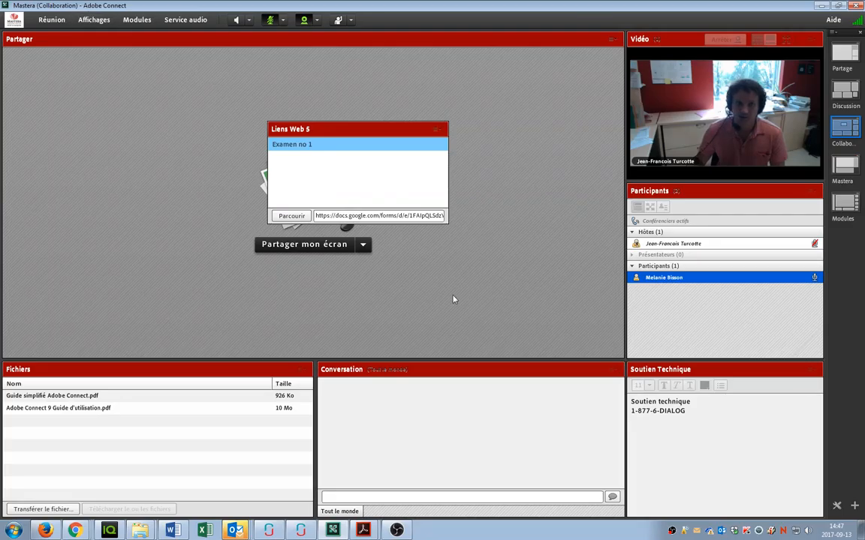